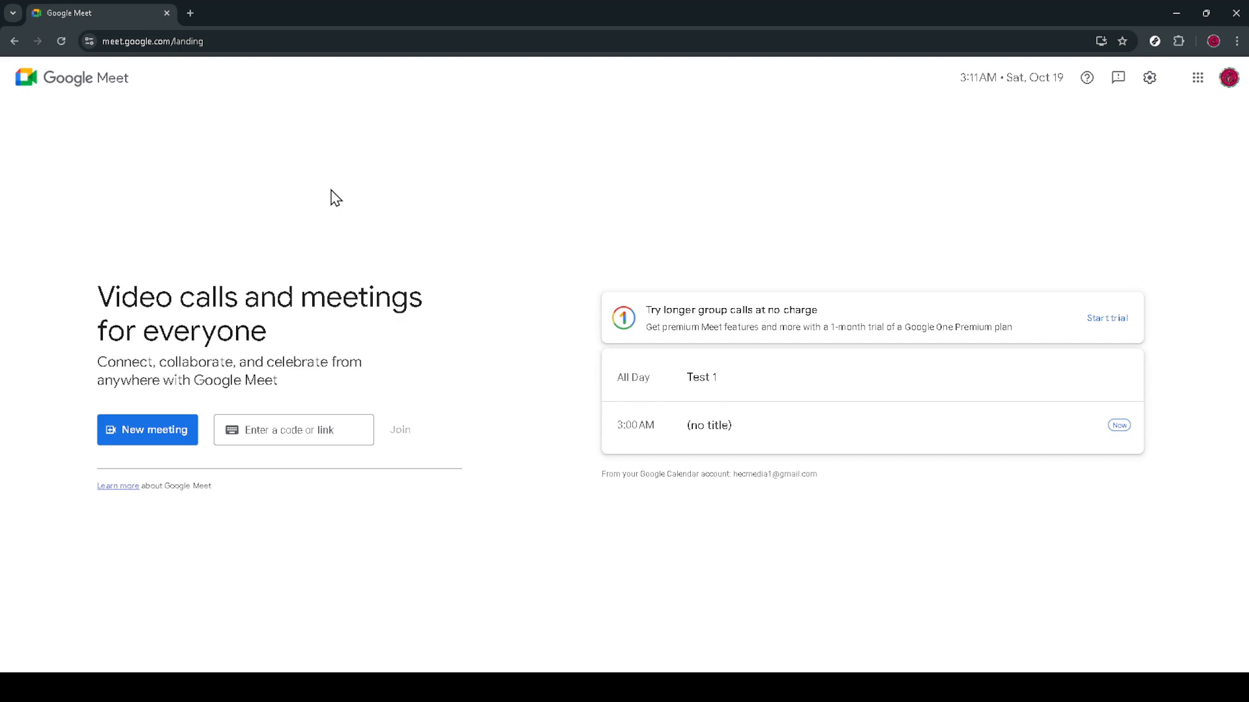
Schedule a new Google Meet meeting as a Google Calendar event.
{"action": "left_click", "coordinate": [175, 435]}
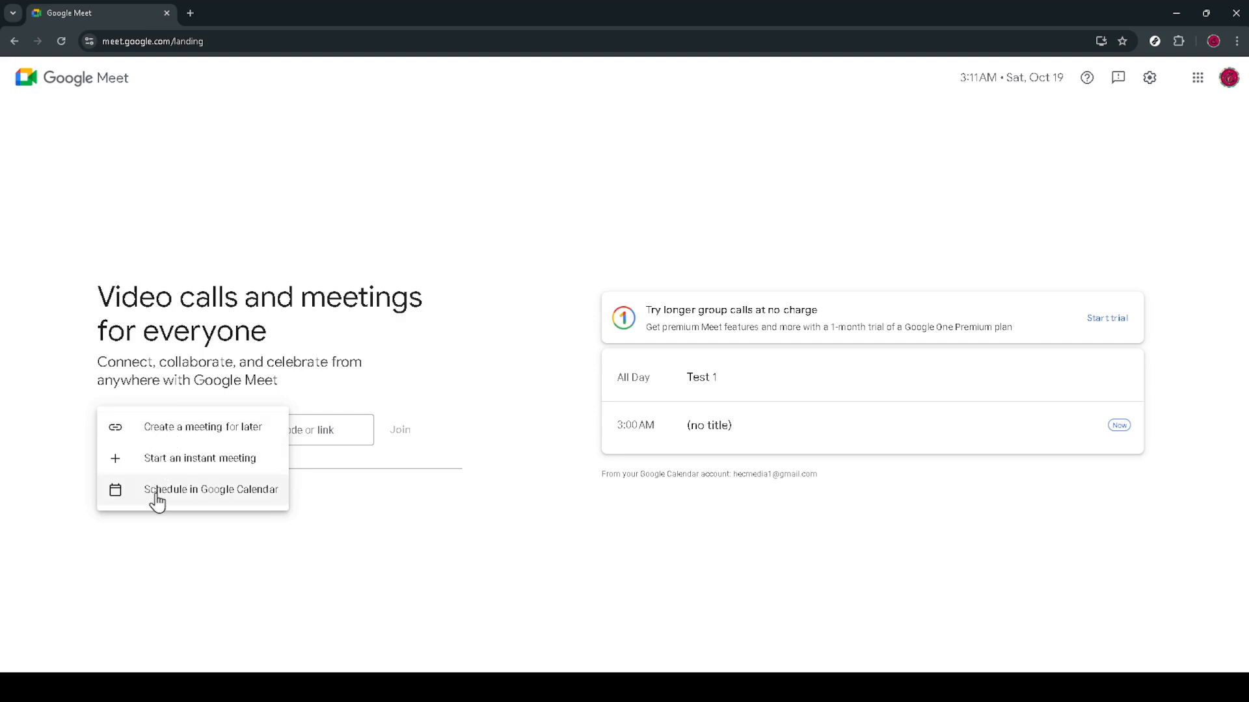
{"action": "left_click", "coordinate": [180, 493]}
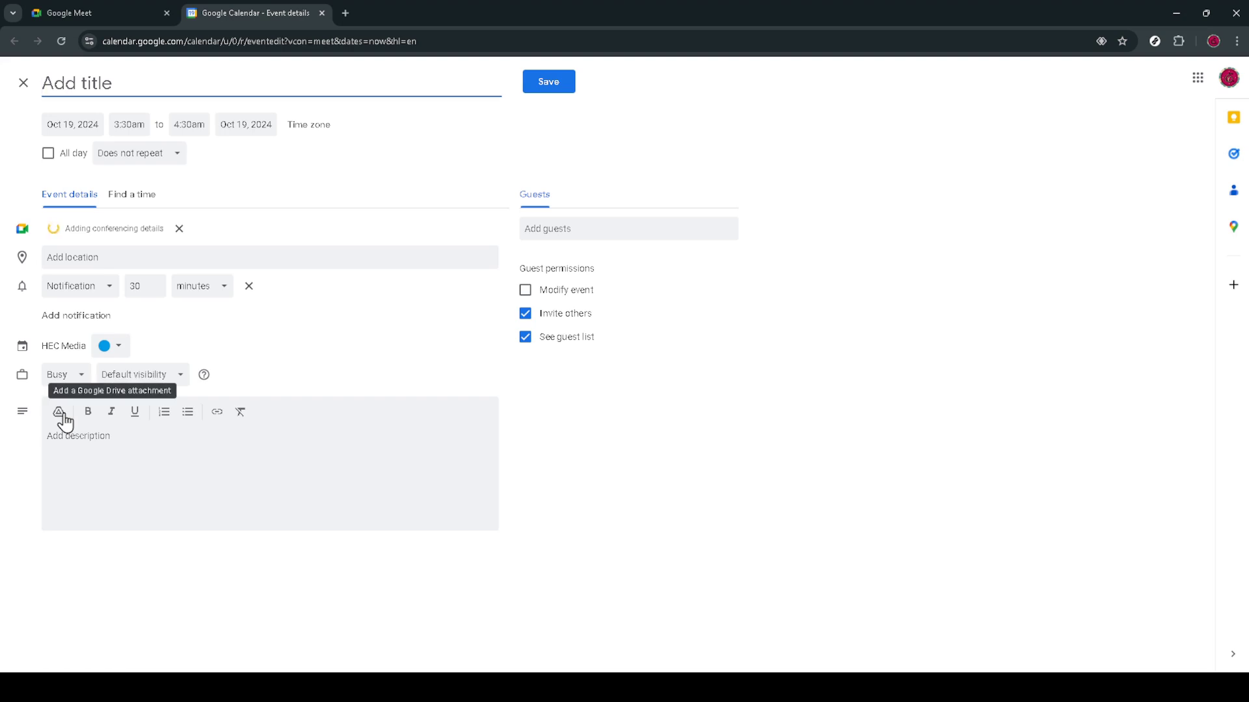
Attach the 'how to create ticket' Google Drive video to the event.
{"action": "left_click", "coordinate": [61, 412]}
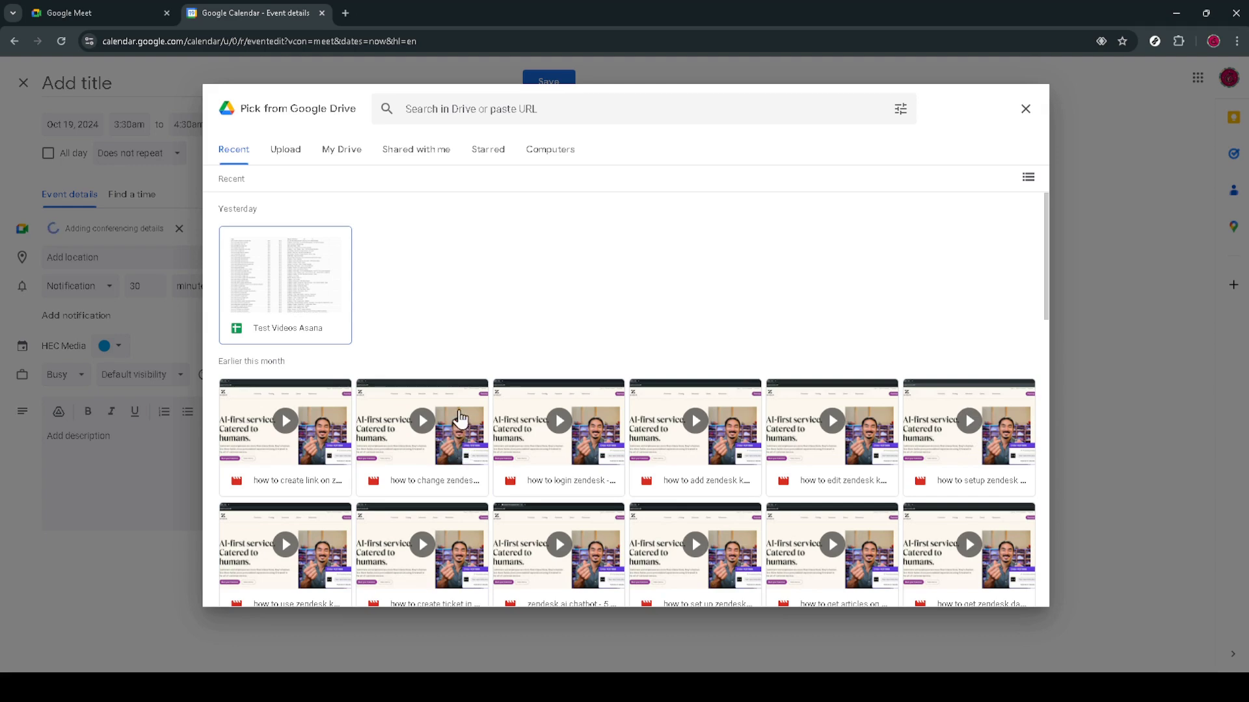
{"action": "scroll", "coordinate": [461, 418], "scroll_direction": "down", "scroll_amount": 1}
{"action": "scroll", "coordinate": [462, 418], "scroll_direction": "down", "scroll_amount": 1}
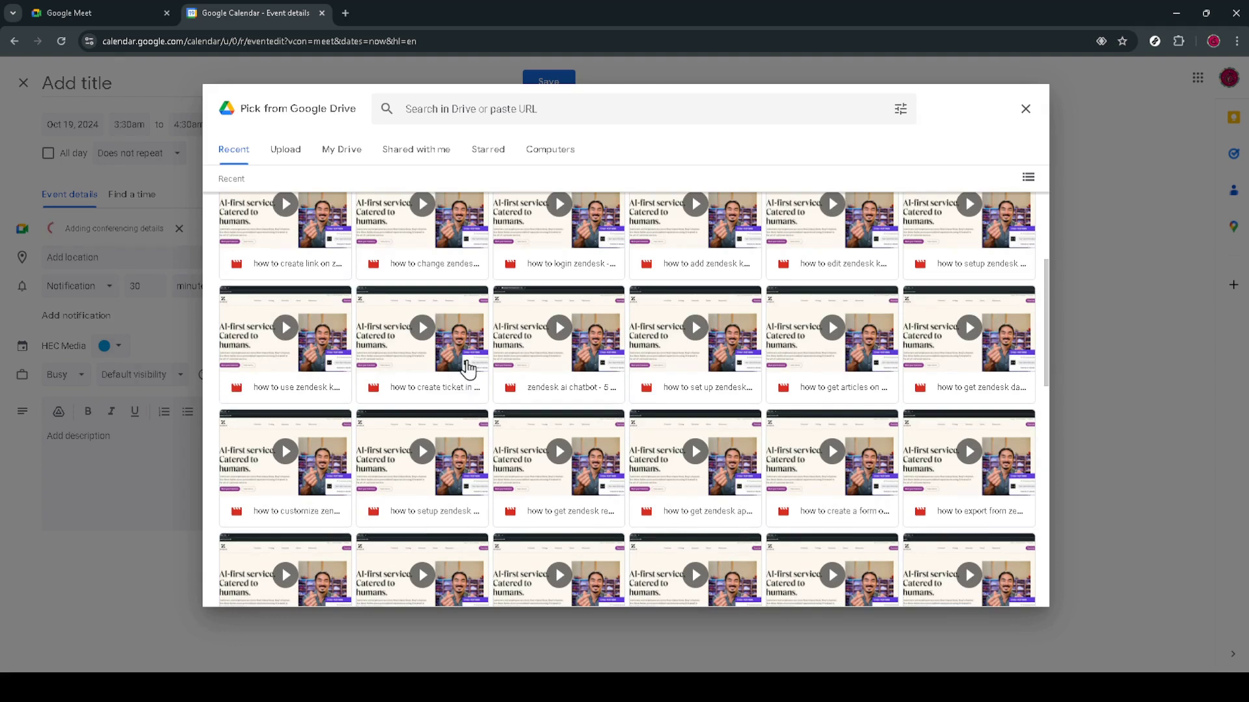
{"action": "left_click", "coordinate": [468, 367]}
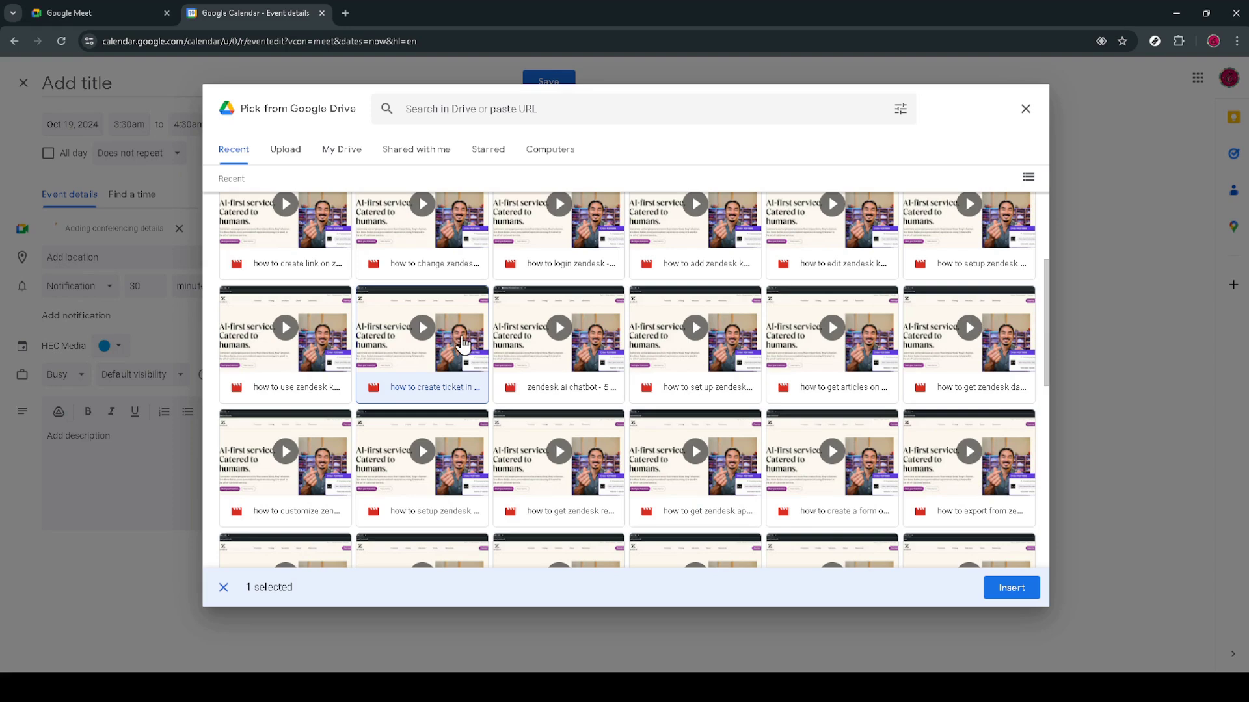
{"action": "left_click", "coordinate": [1012, 587]}
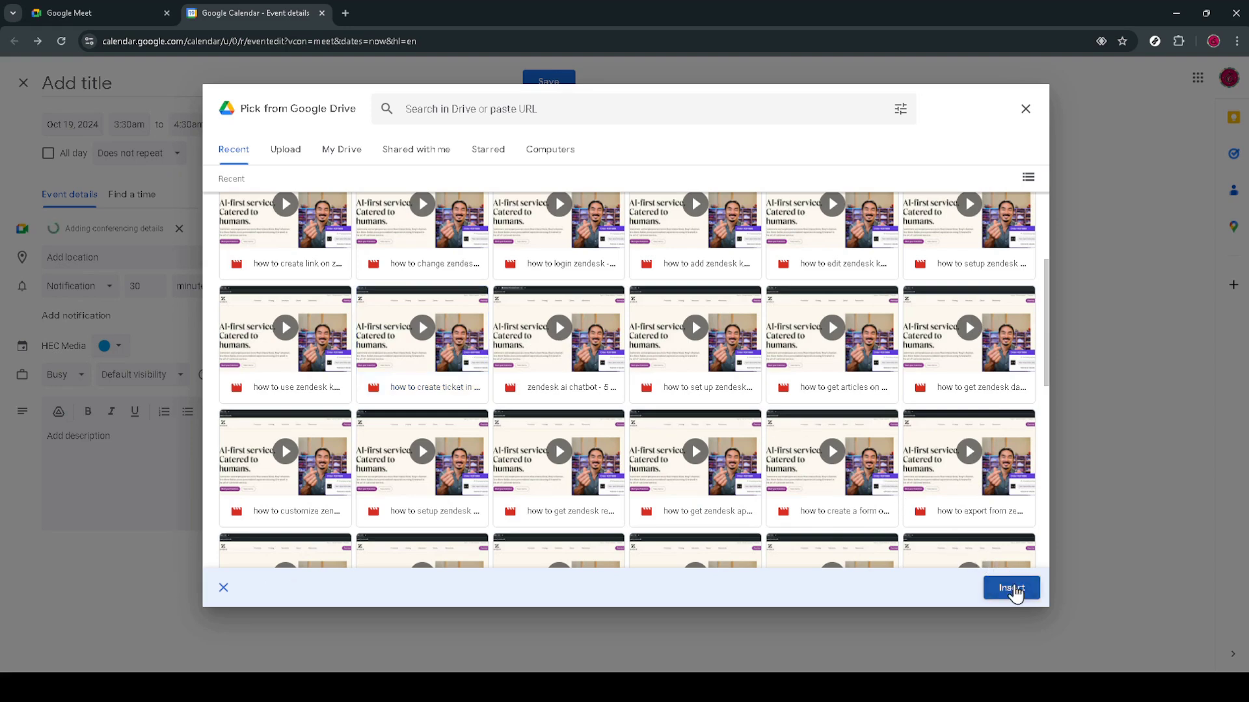